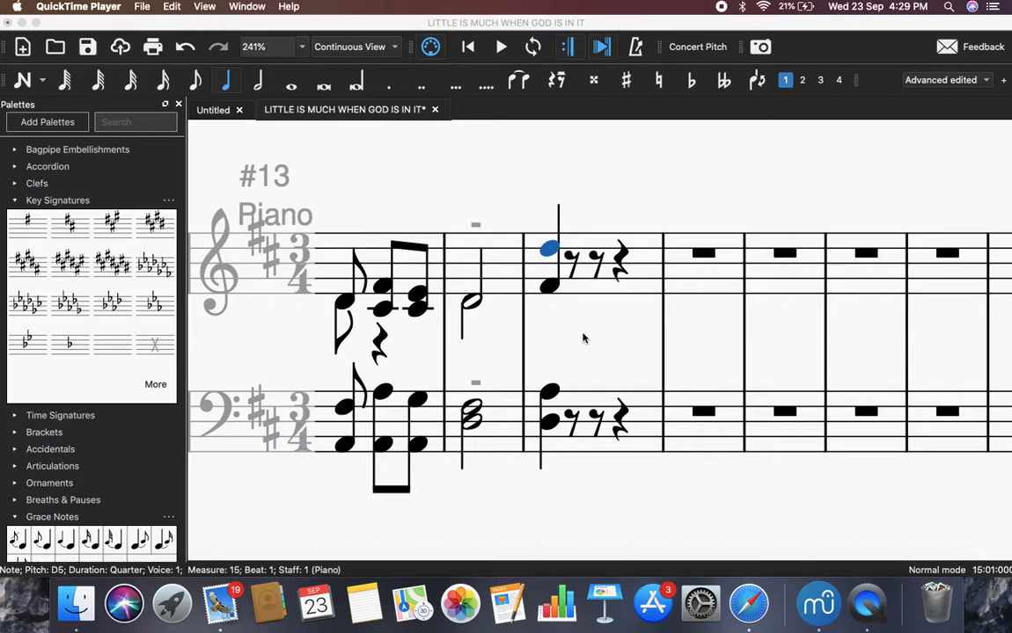
left_click(503, 172)
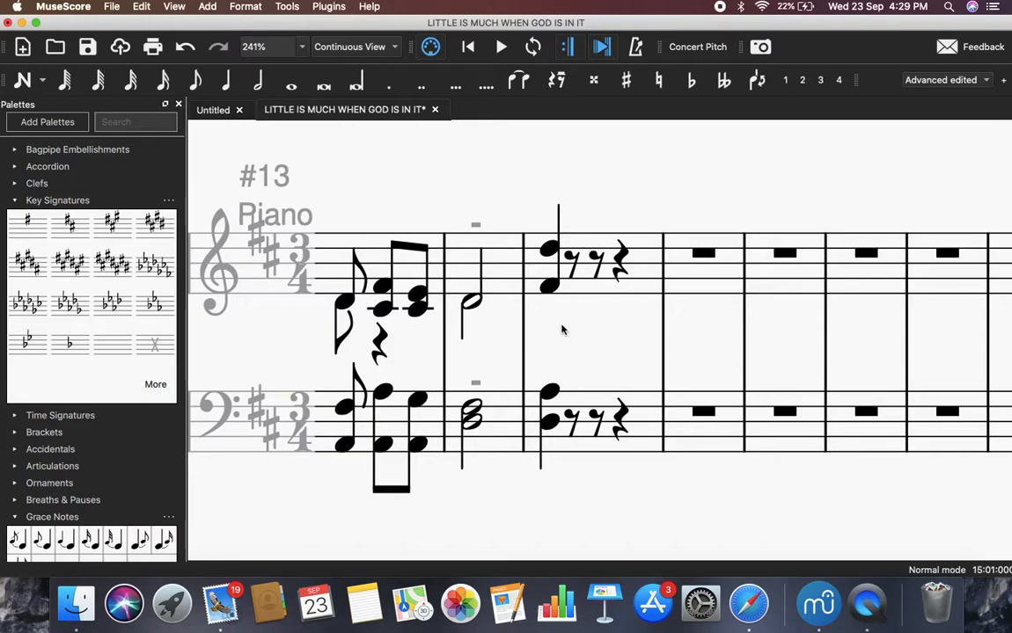
key("n")
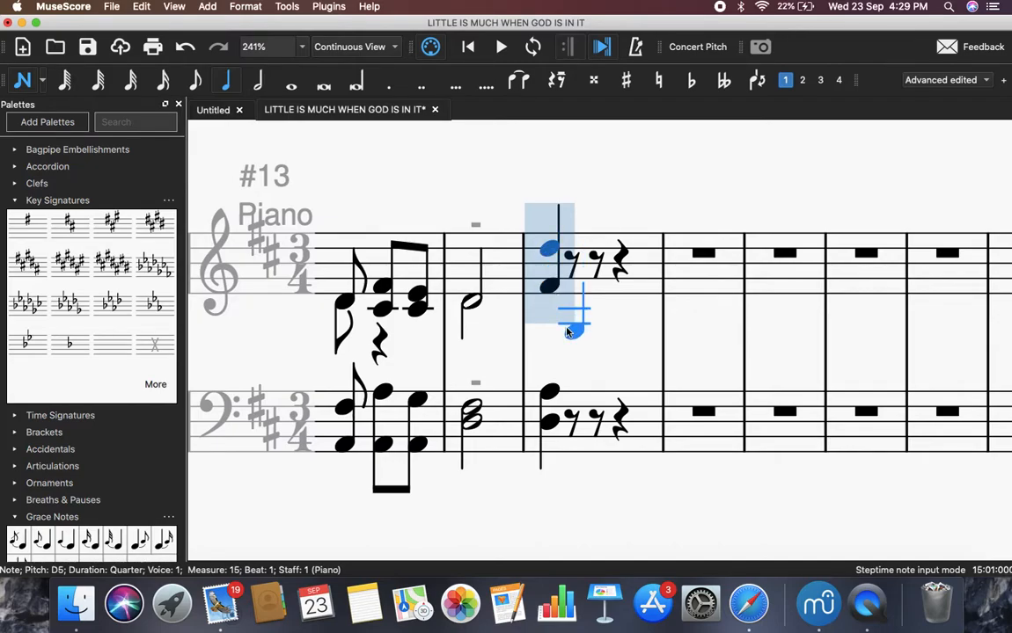
key("Escape")
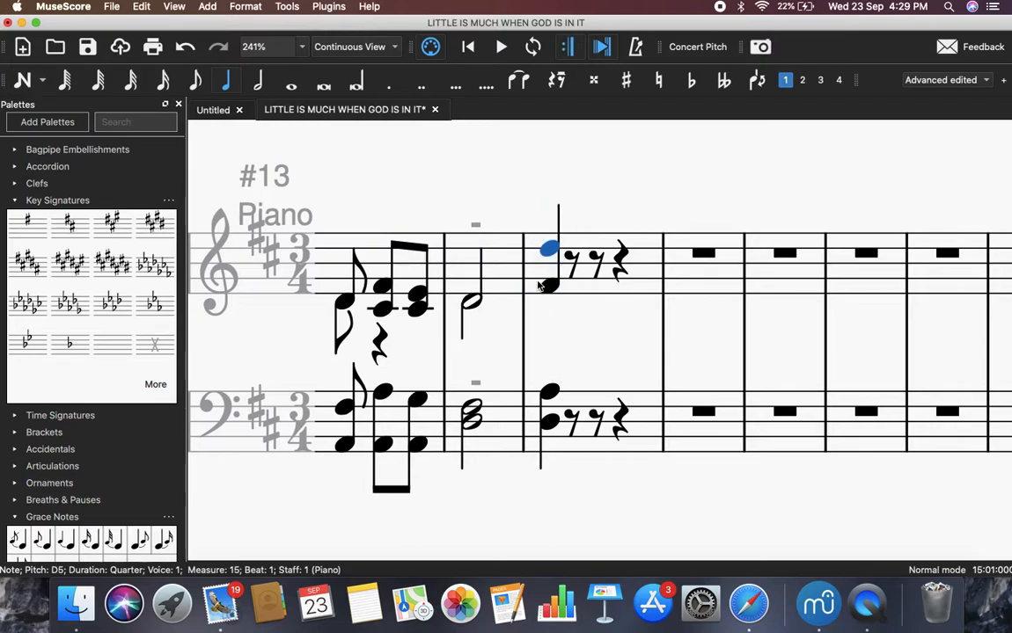
Turn the quarter-note chord in measure 15's treble staff into an eighth-note triplet and fill it with D5 and F#4 chords
left_click(207, 8)
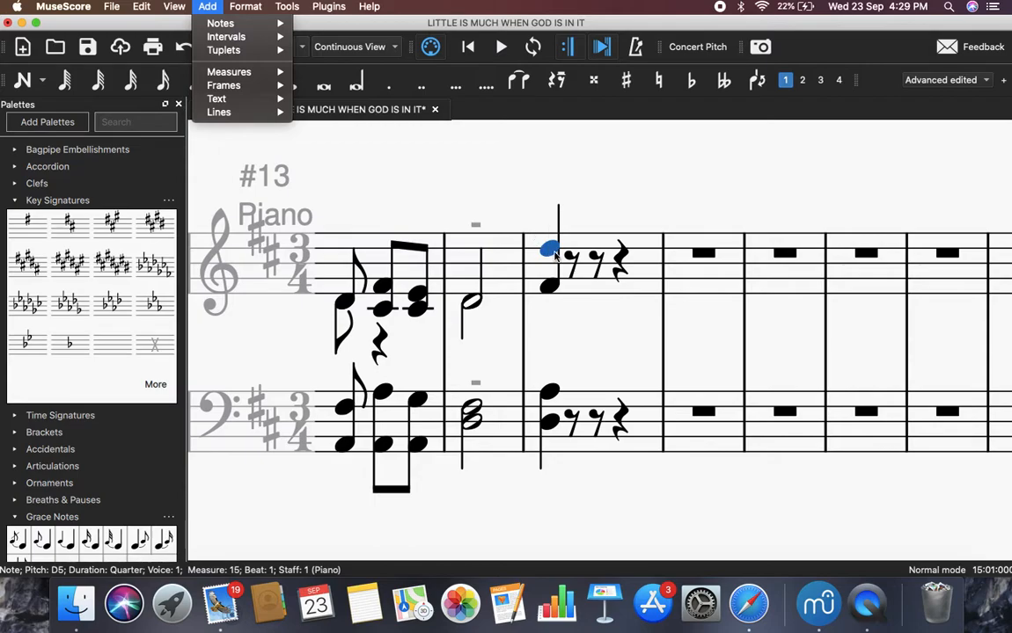
mouse_move(240, 54)
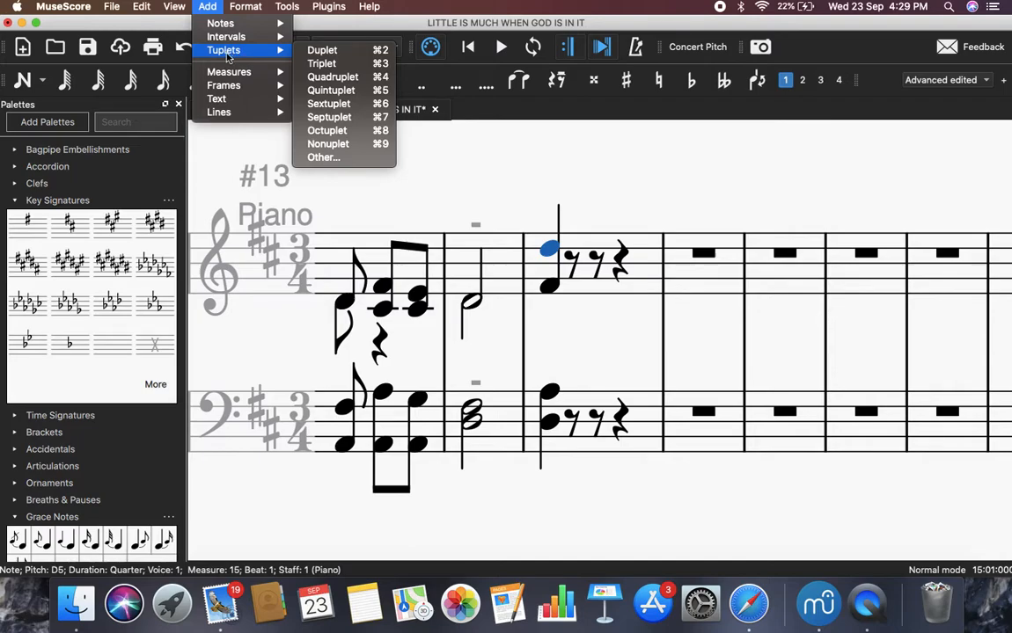
left_click(337, 65)
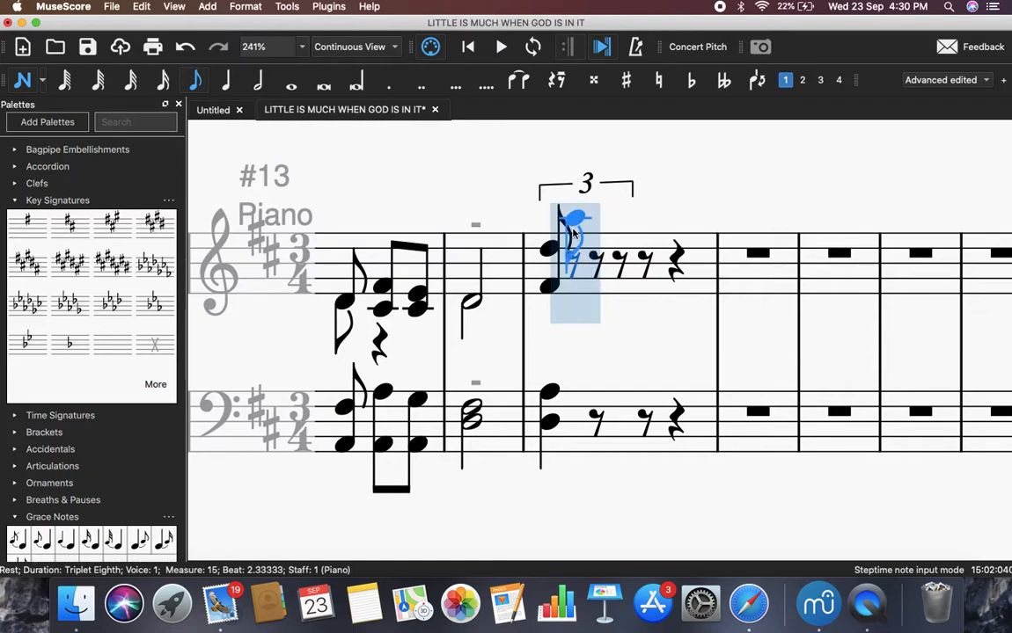
left_click(572, 278)
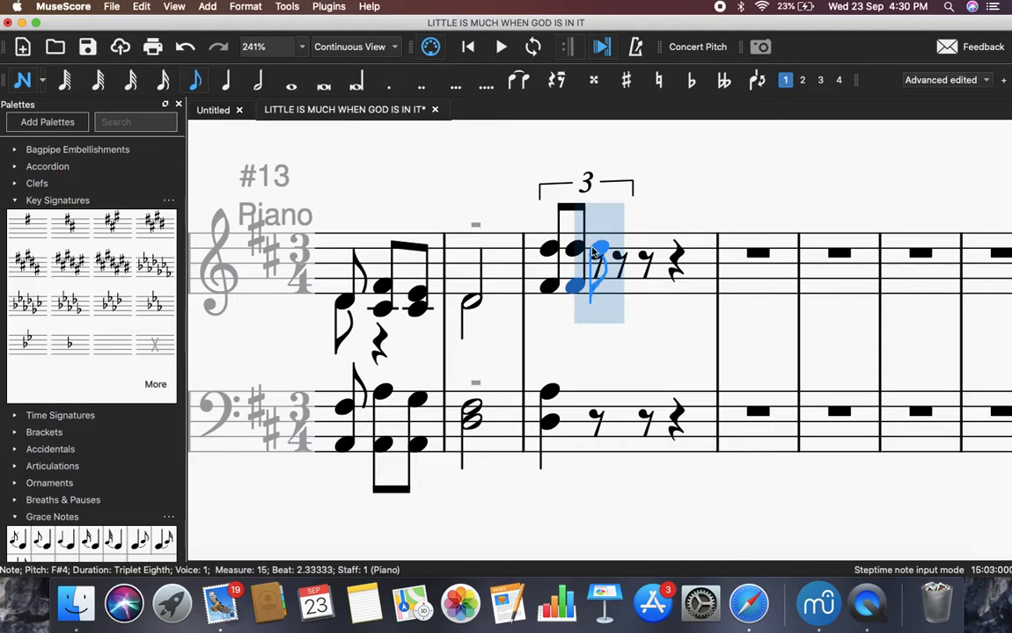
left_click(599, 253)
left_click(598, 286)
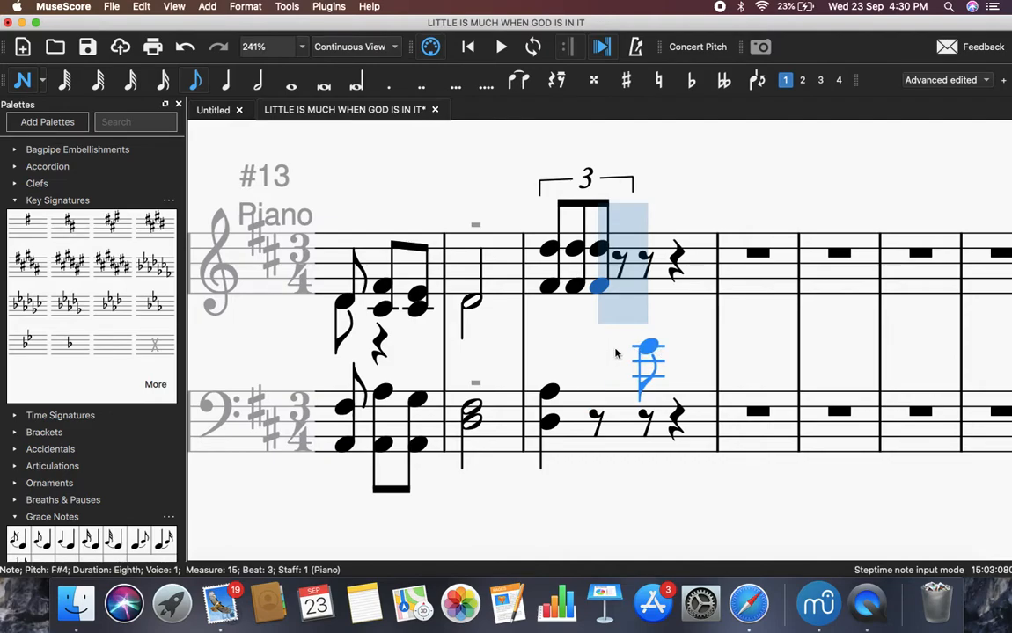
key("Escape")
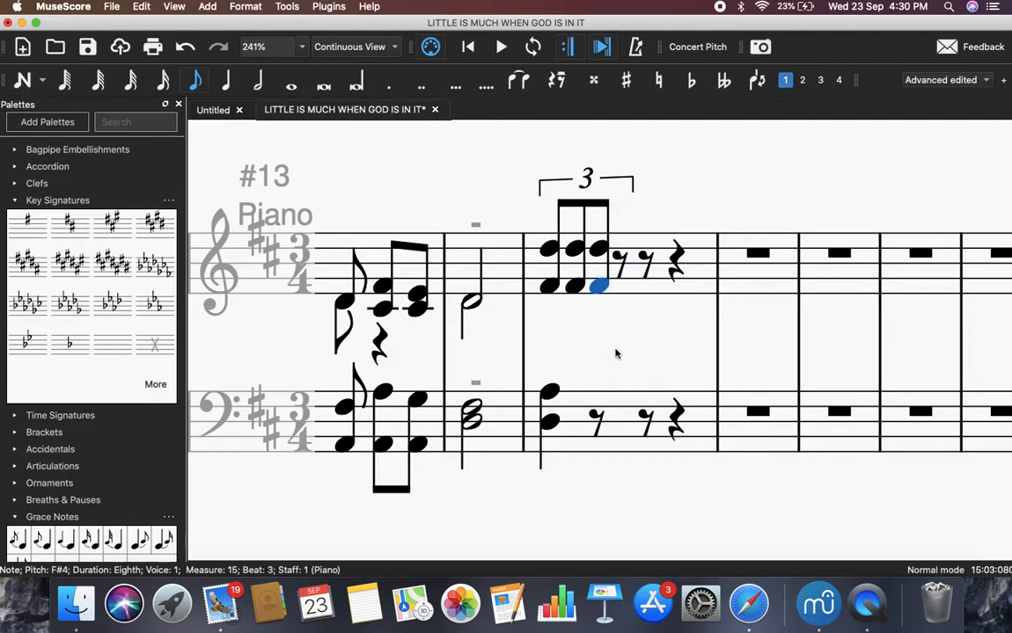
Turn the bass-staff chord in measure 15 into an eighth-note triplet and fill it with A3 and D3 chords
left_click(550, 392)
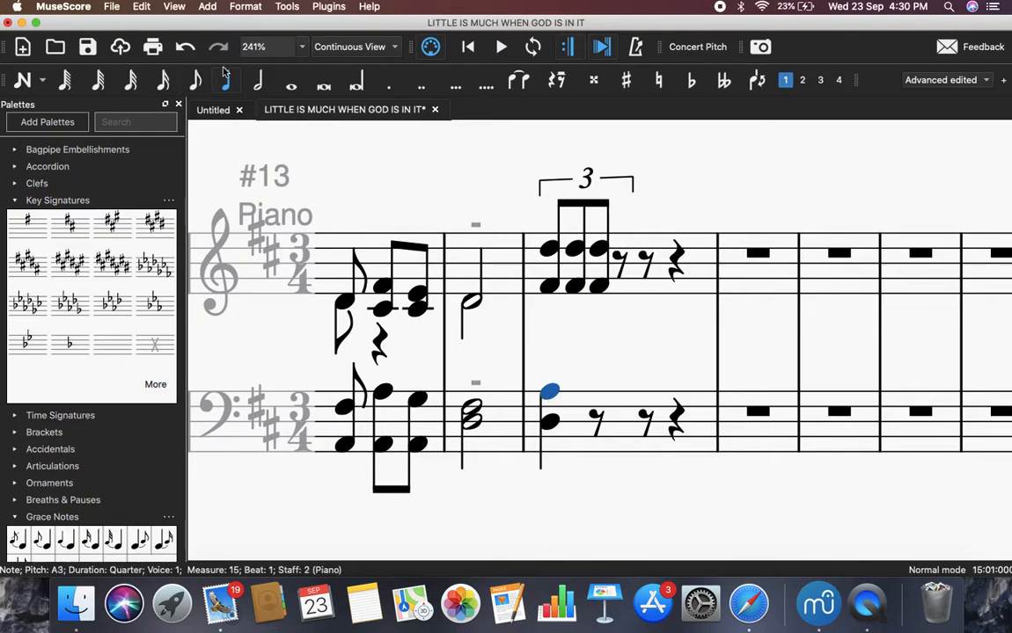
left_click(208, 8)
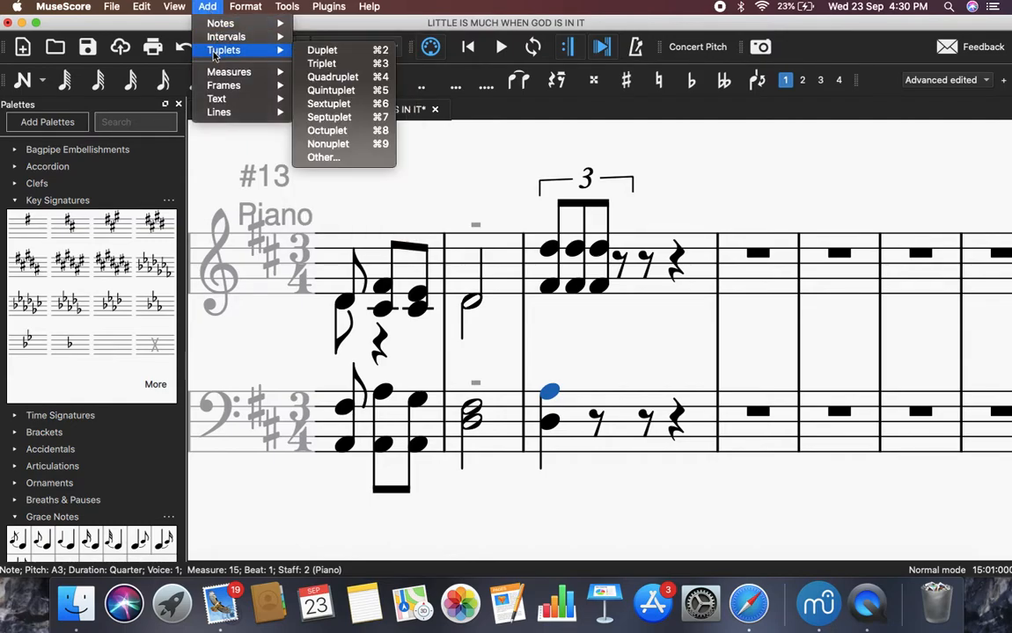
left_click(335, 65)
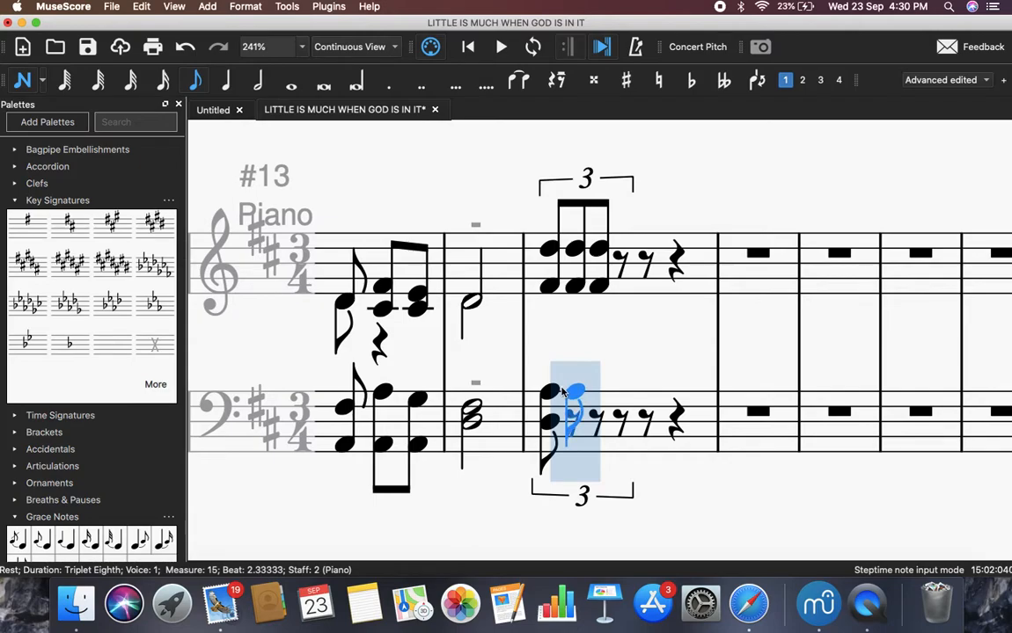
left_click(563, 391)
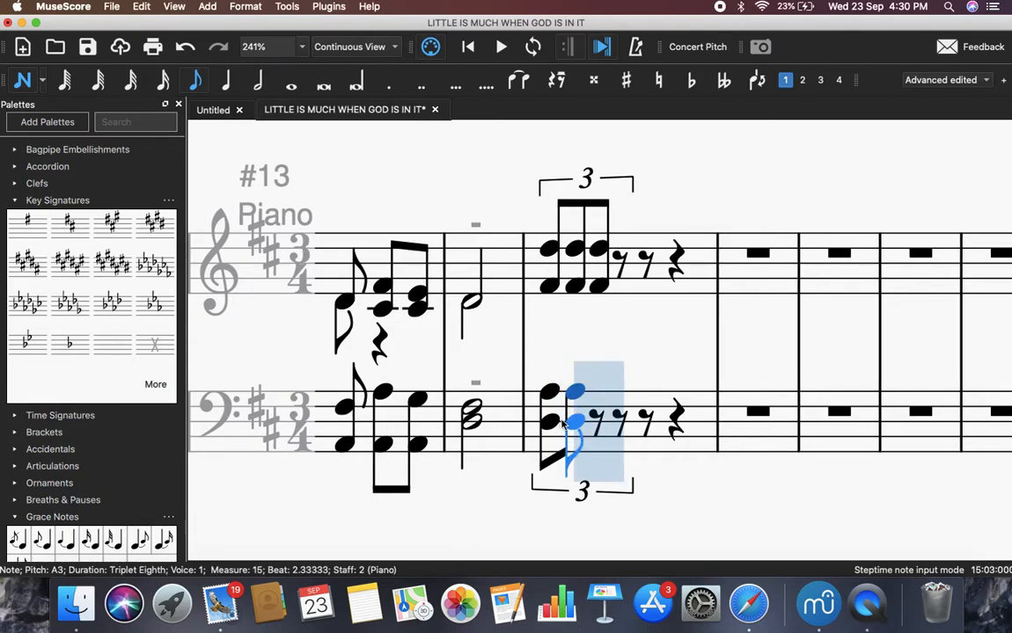
left_click(563, 424)
left_click(589, 393)
left_click(590, 424)
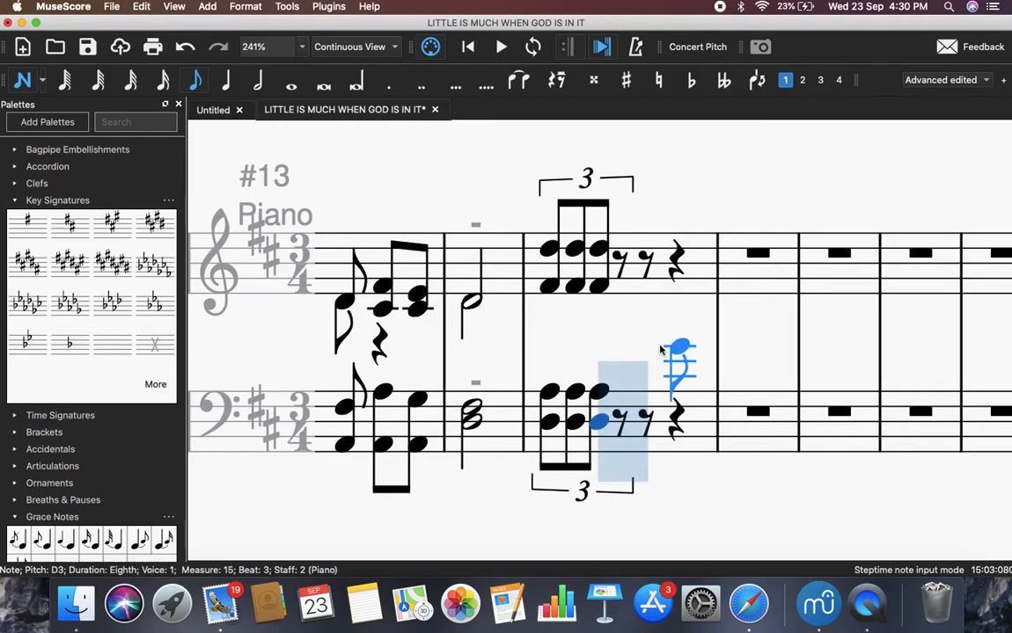
key("Escape")
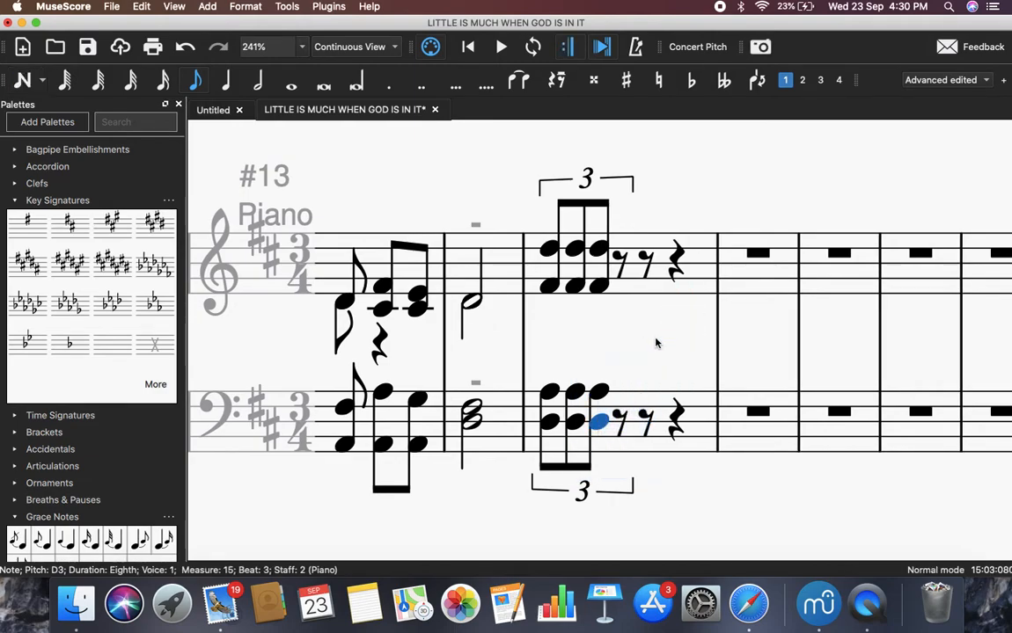
Try to remove the eighth rest directly following the treble triplet in measure 15
left_click(619, 259)
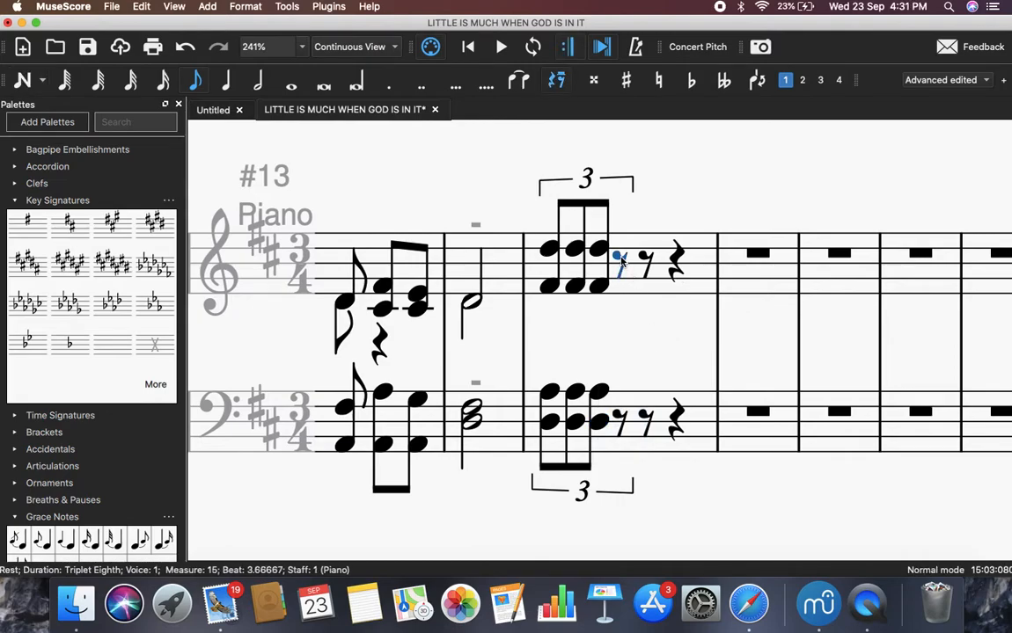
key("Delete")
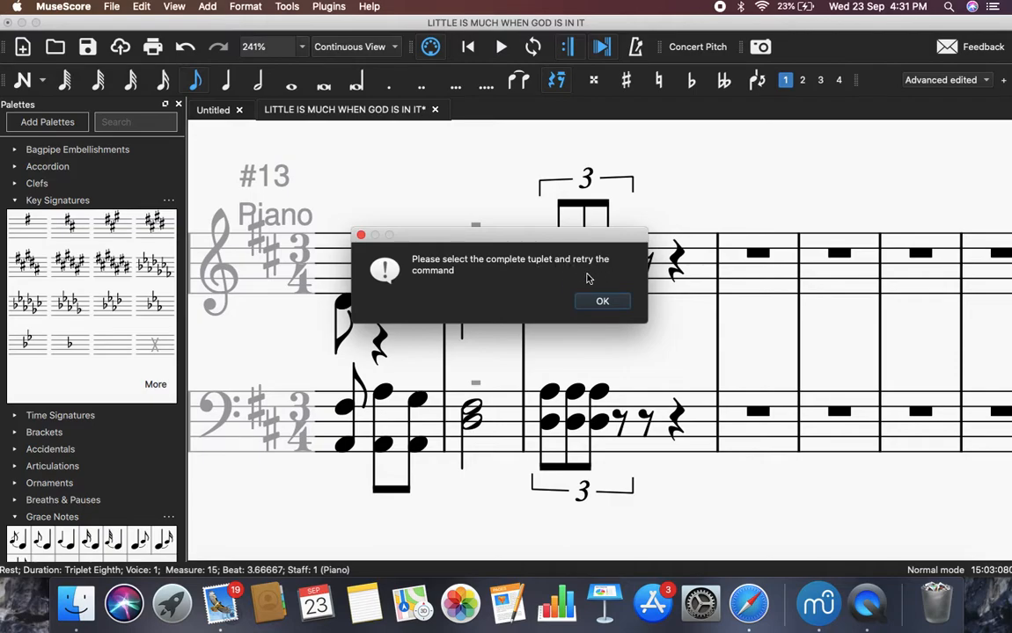
left_click(604, 302)
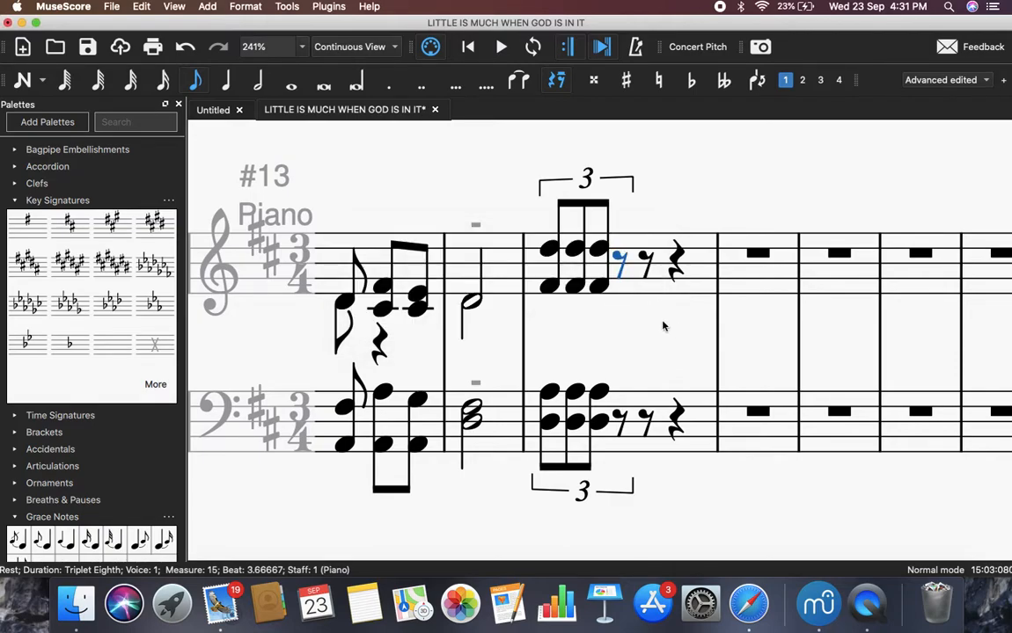
key("Escape")
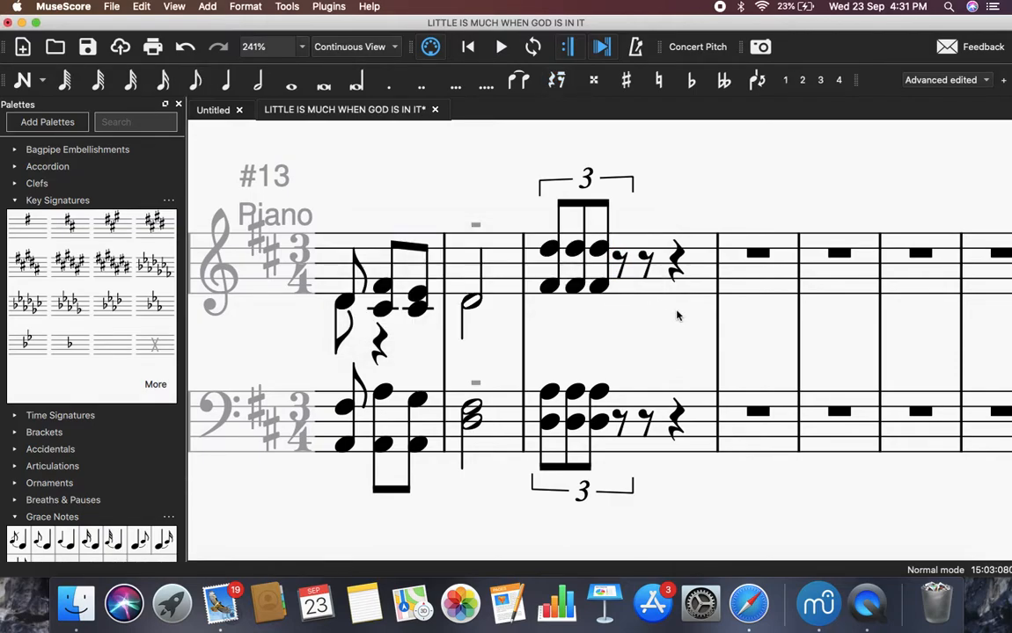
Remove the quarter rest and second eighth rest from the end of measure 15, along with the empty measures after it
left_click(677, 266)
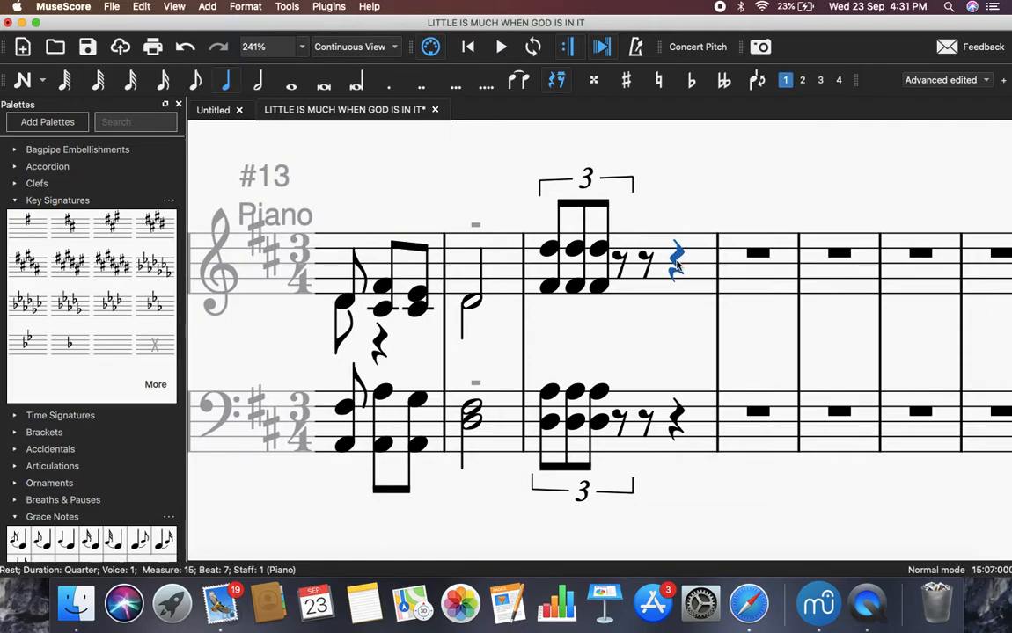
key("4")
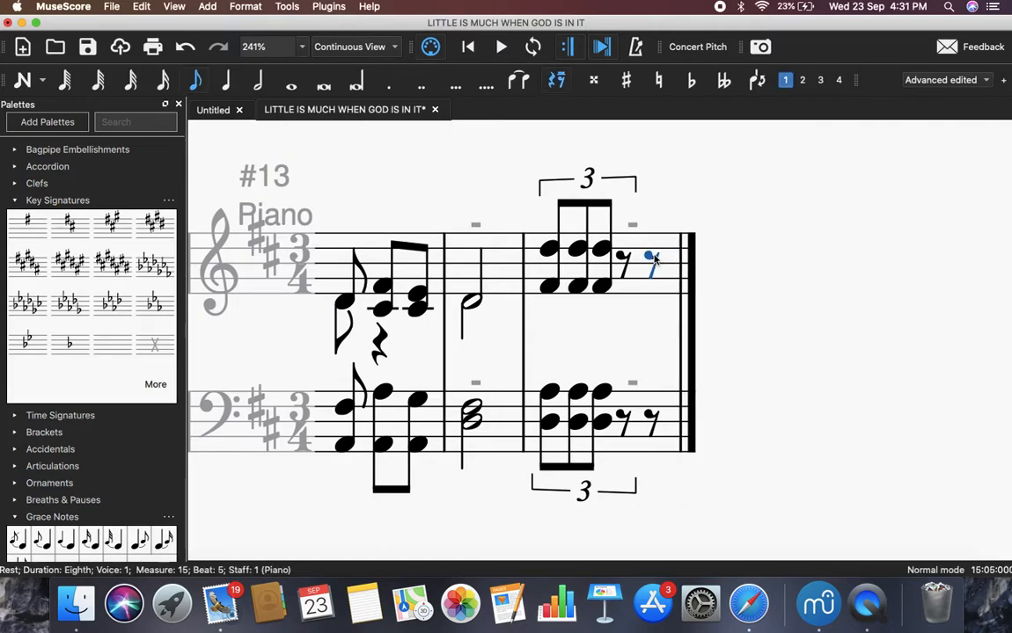
key("super+BackSpace")
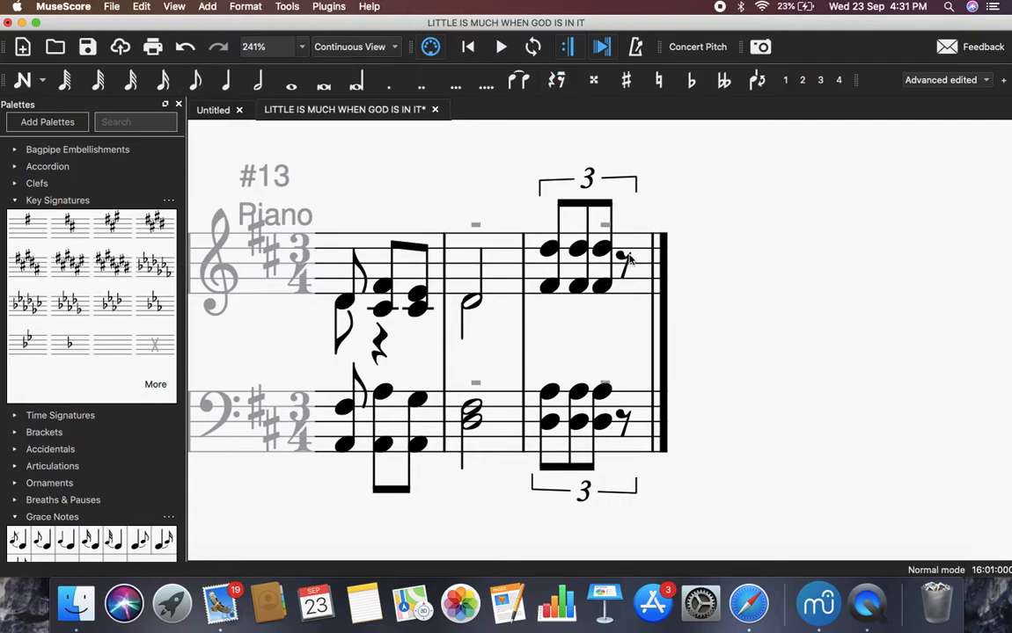
Try again to remove the one remaining eighth rest at the end of measure 15, and clear the selection
left_click(625, 259)
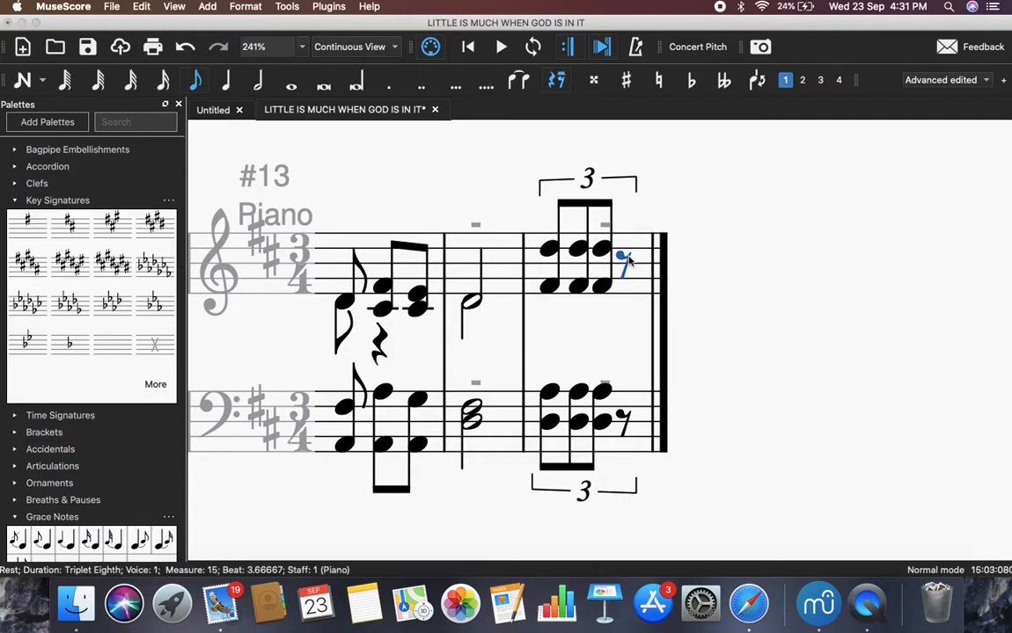
key("super+BackSpace")
left_click(622, 302)
key("Escape")
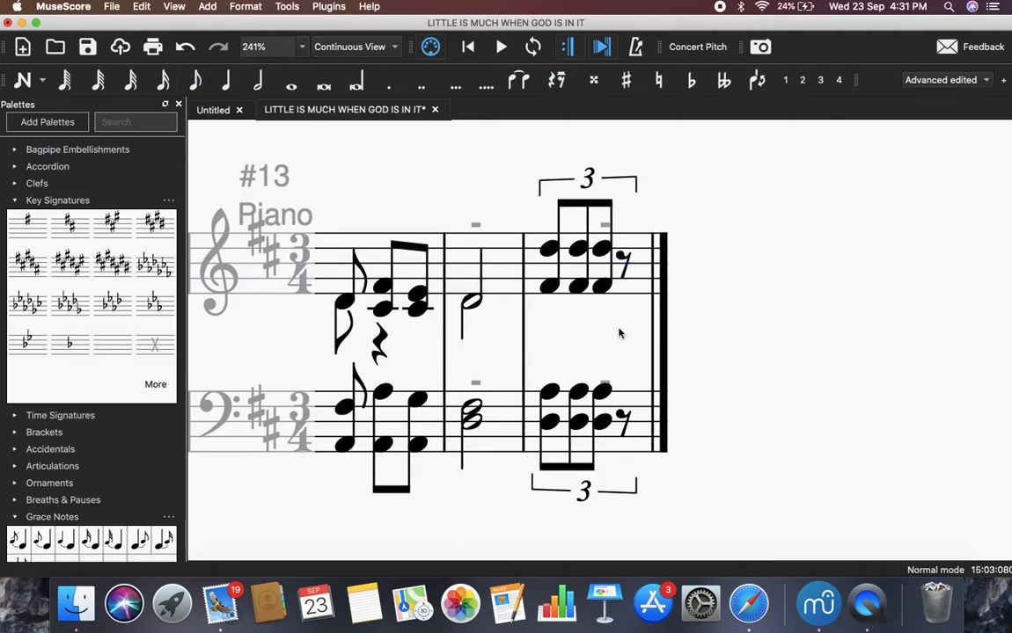
left_click(622, 259)
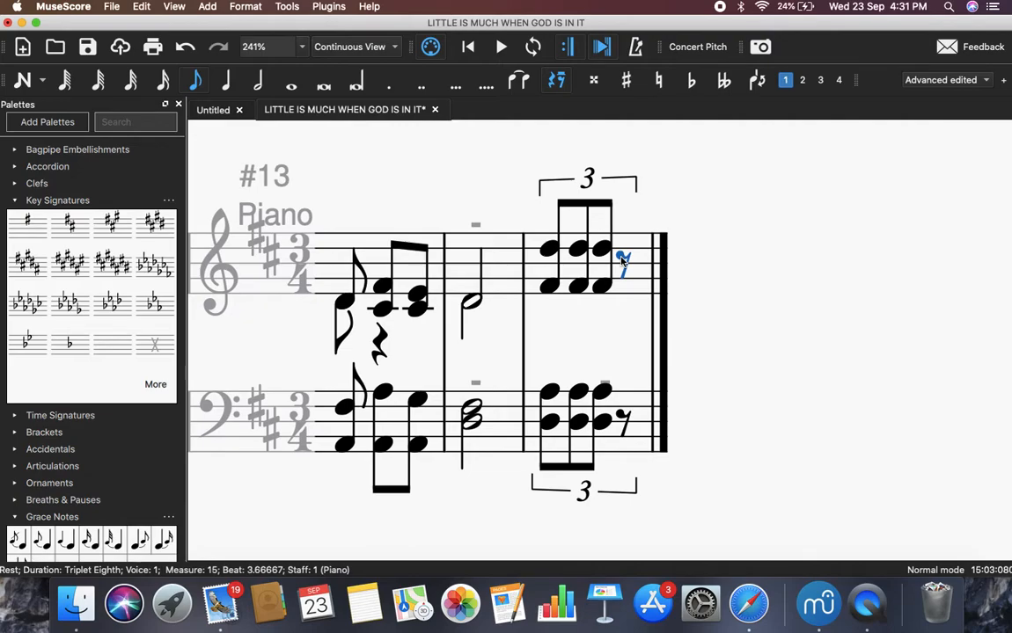
left_click(620, 333)
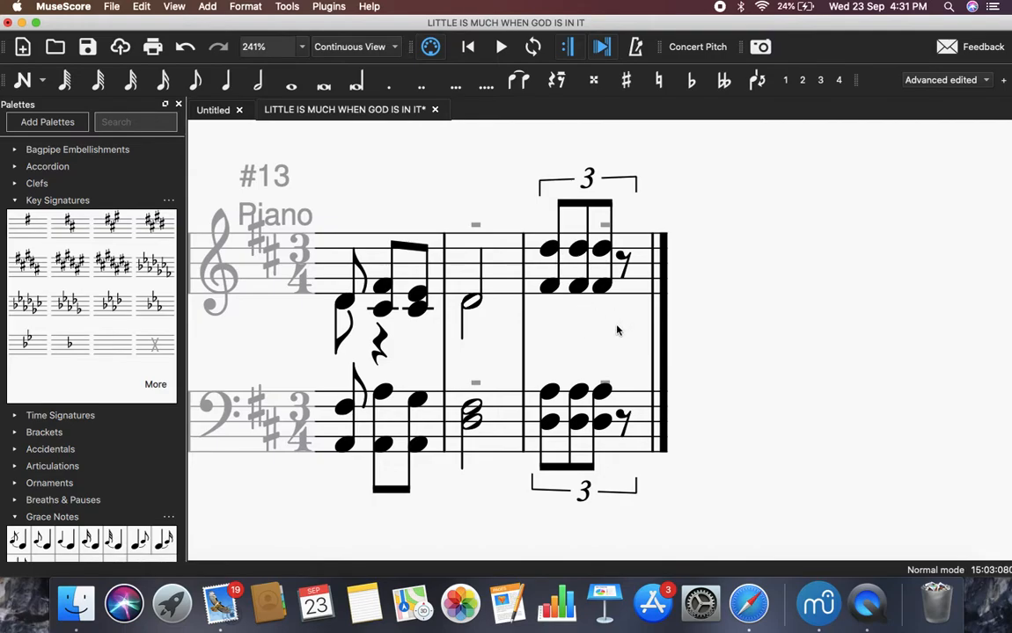
Append one empty measure after measure 15 at the end of the score
scroll(617, 331, "right", 2)
scroll(617, 331, "left", 2)
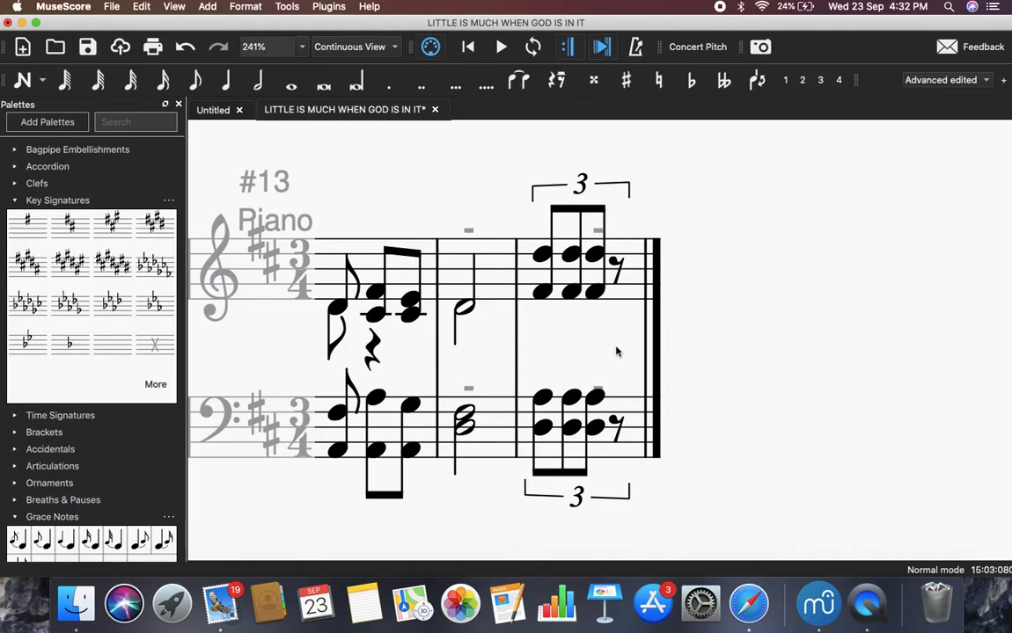
left_click(638, 264)
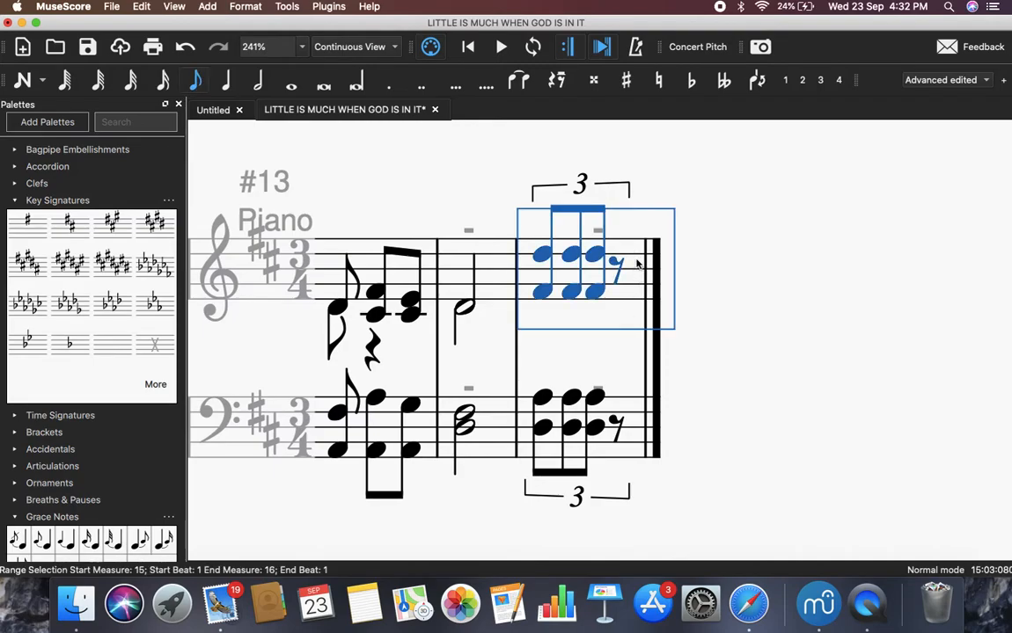
key("super+b")
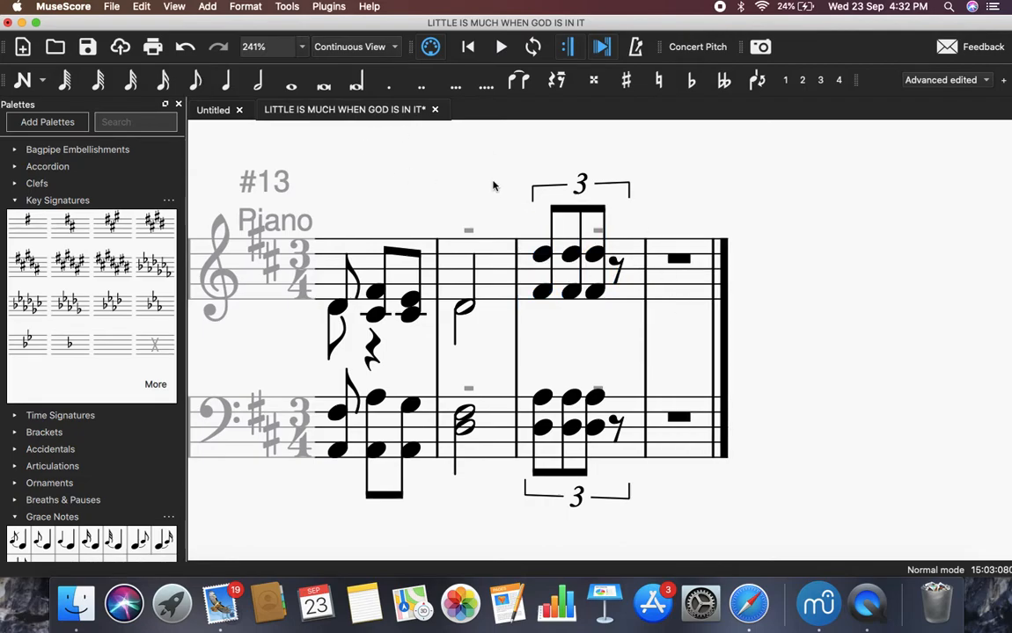
Enter a dotted quarter-note chord of D5 and F#4 at the start of measure 16 in the treble staff
left_click(673, 260)
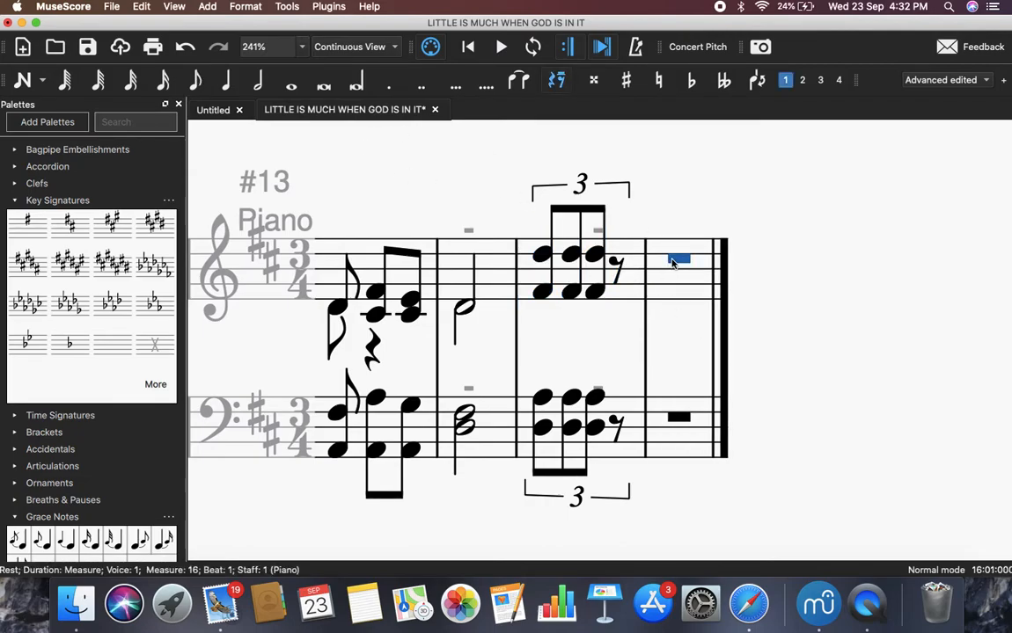
key("n")
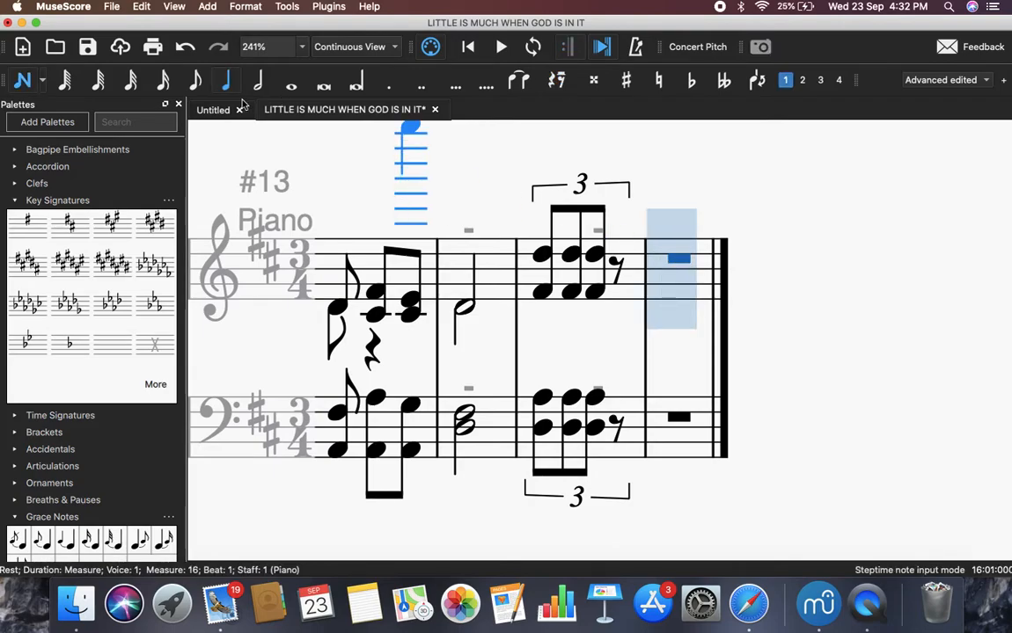
left_click(666, 257)
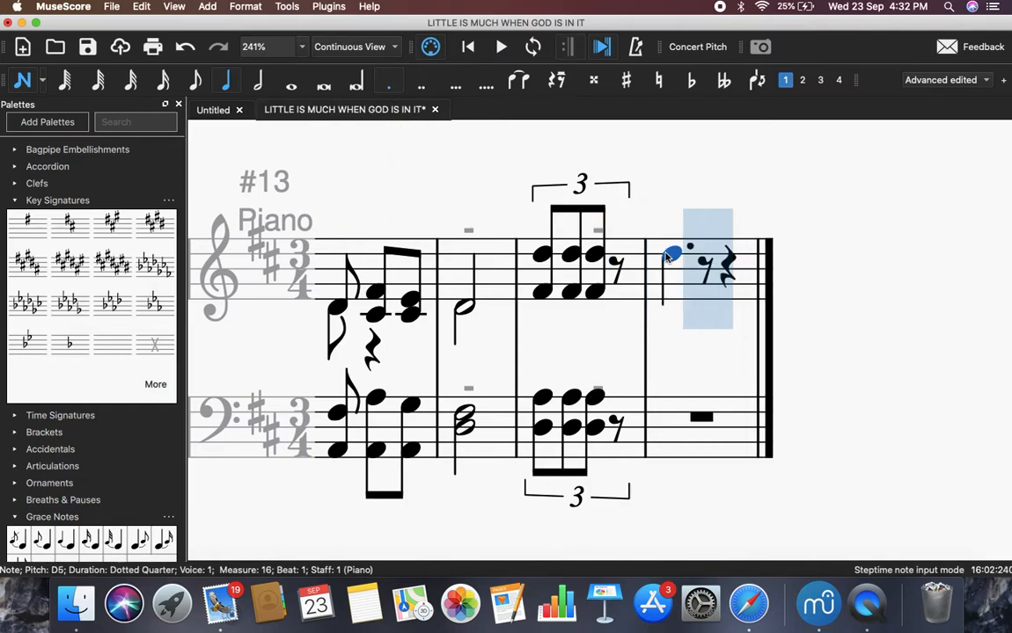
left_click(669, 291, "shift")
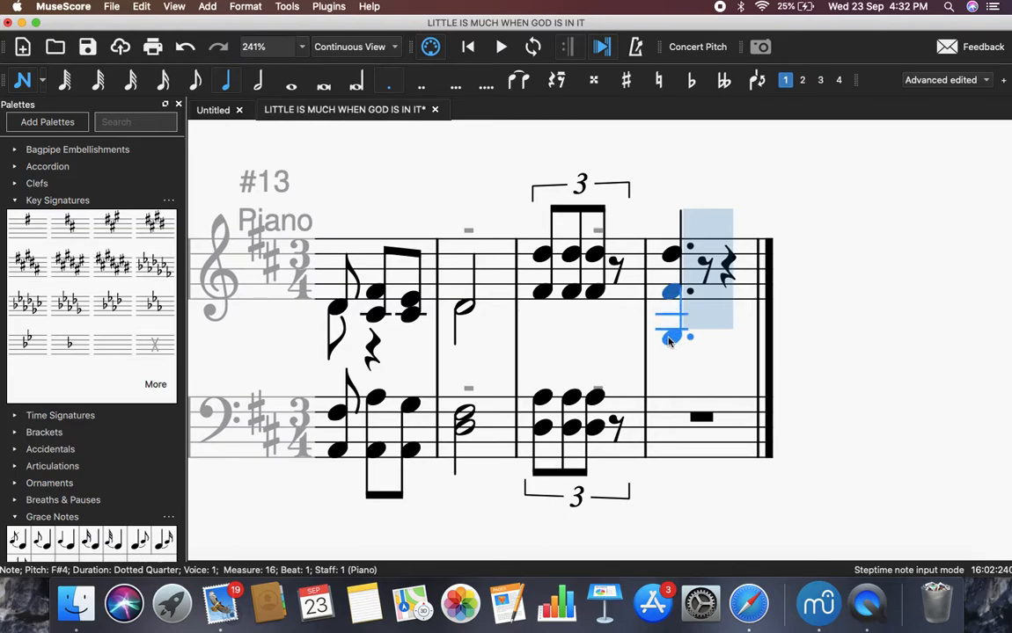
key("Escape")
Turn the dotted quarter-note chord at the start of measure 16 in the treble staff into a triplet
left_click(671, 255)
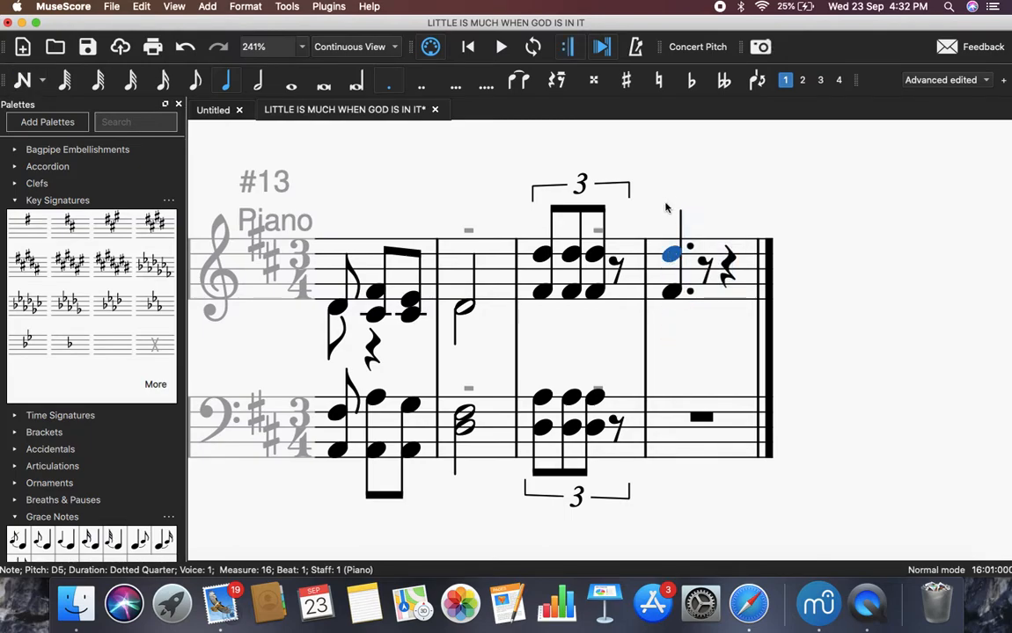
left_click(207, 7)
mouse_move(236, 55)
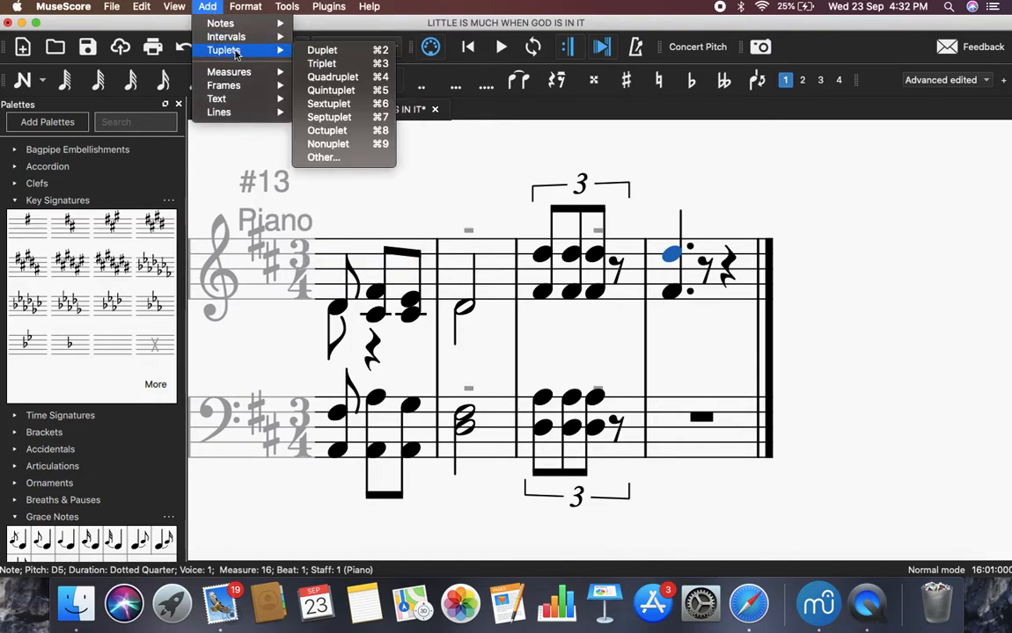
left_click(313, 64)
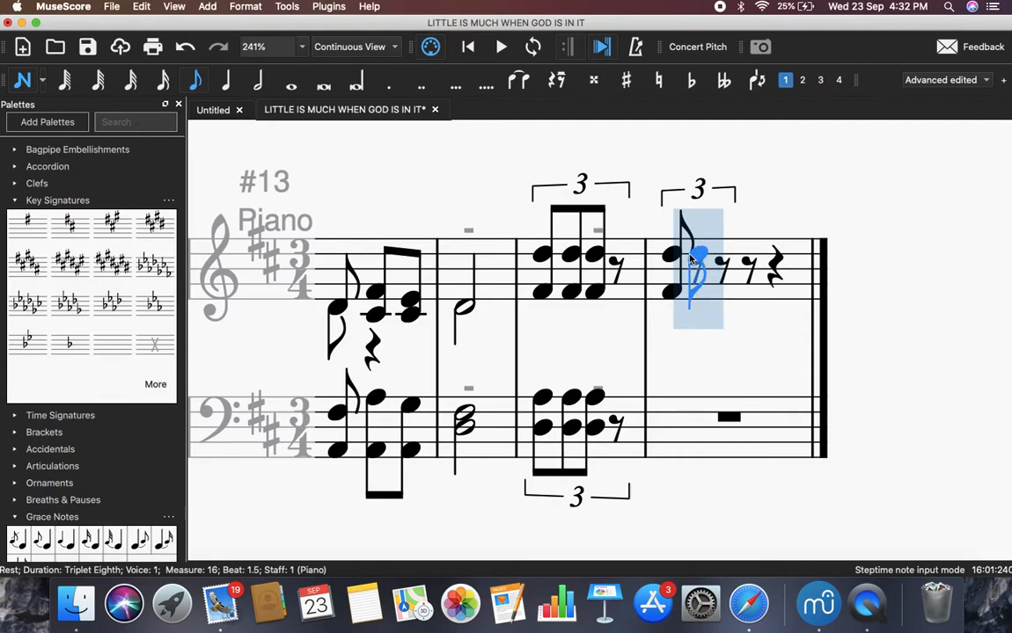
Fill the second and third positions of measure 16's treble triplet with eighth-note chords of D5 and F#4, and leave note input
left_click(692, 258)
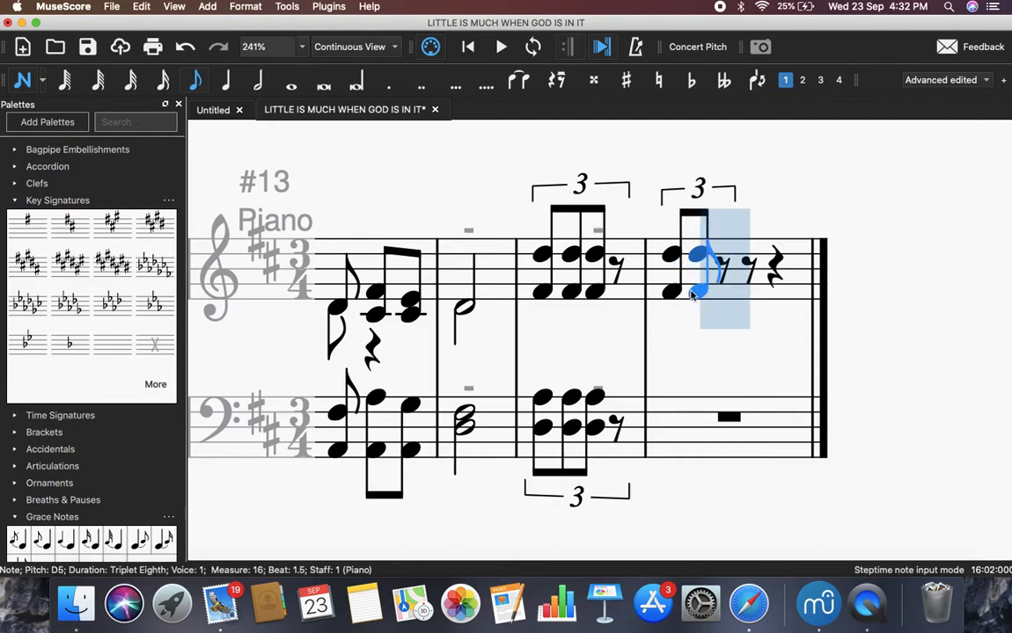
left_click(692, 296)
left_click(714, 259)
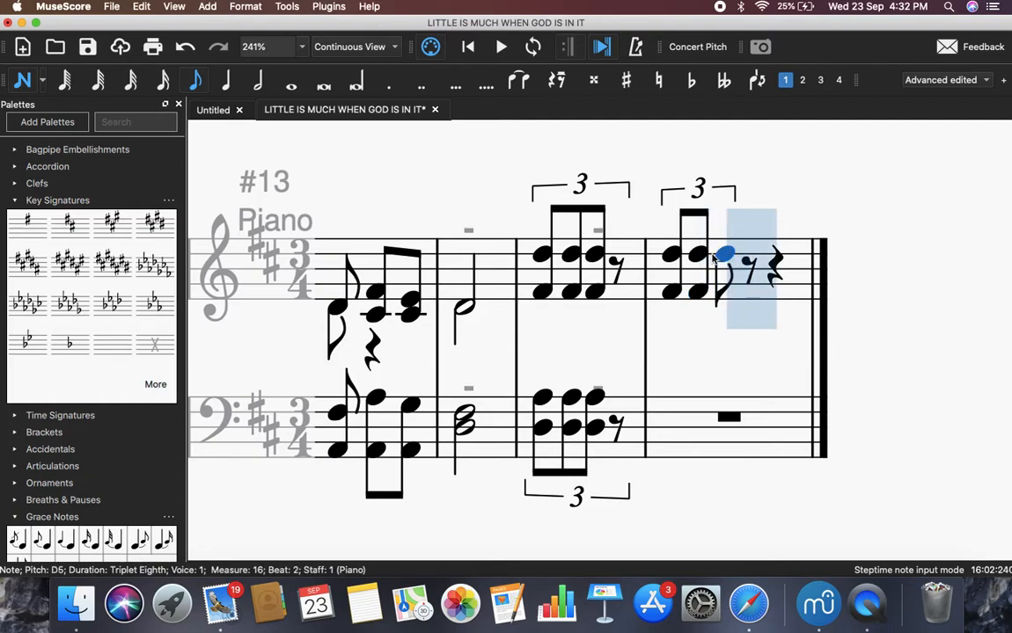
left_click(723, 295)
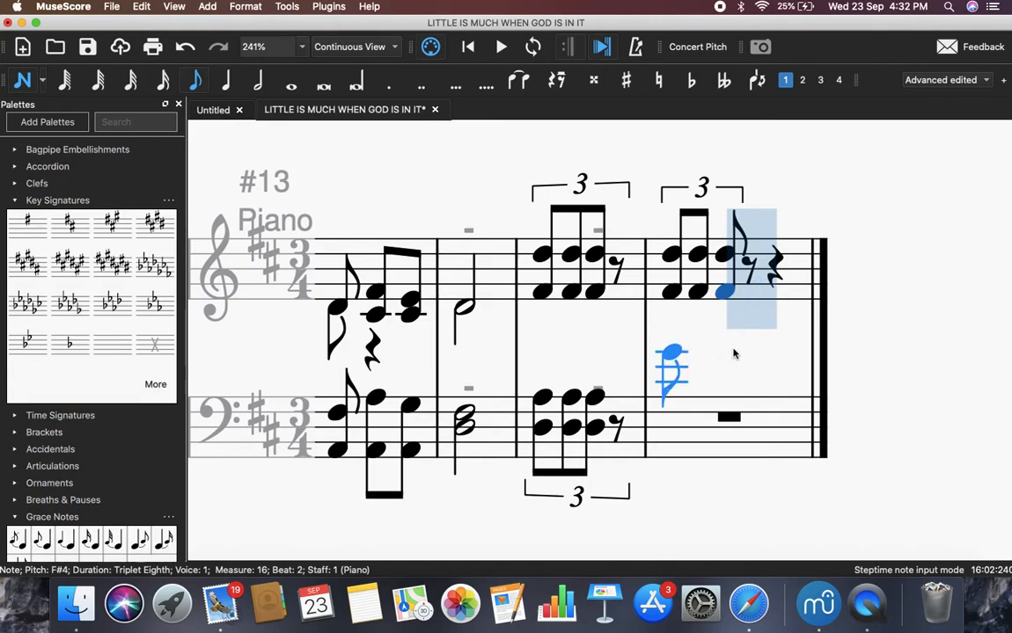
key("Escape")
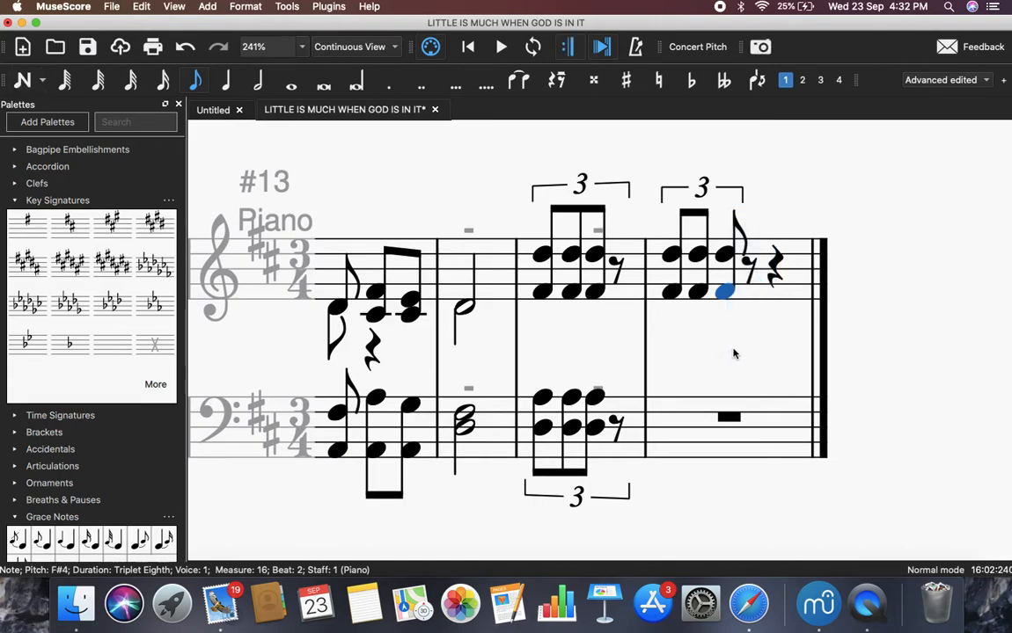
Remove the quarter rest and the eighth rest after the treble triplet in measure 16, shortening the measure
left_click(776, 264)
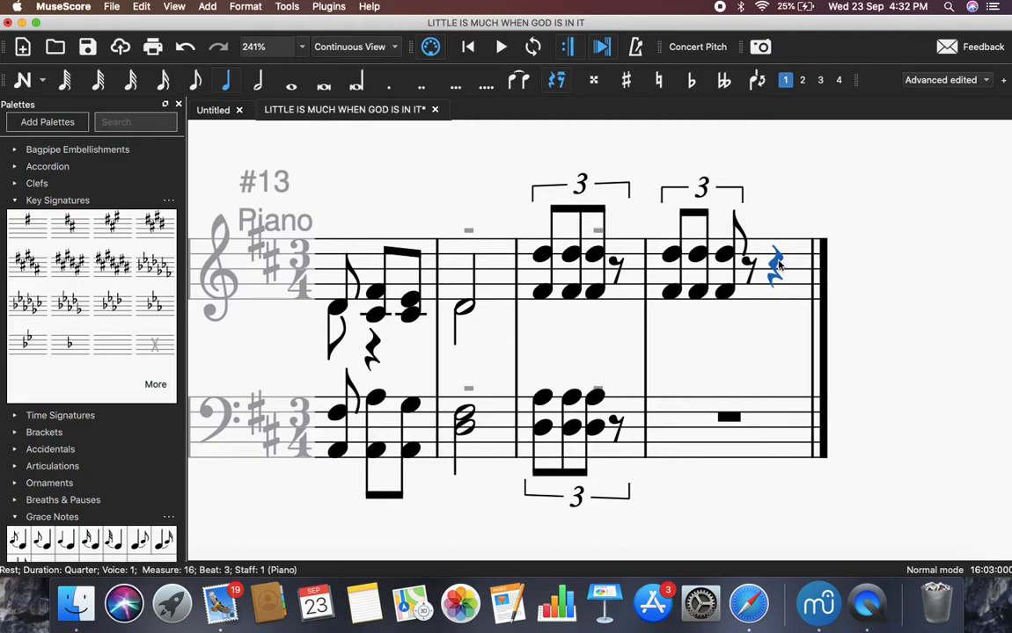
key("super+BackSpace")
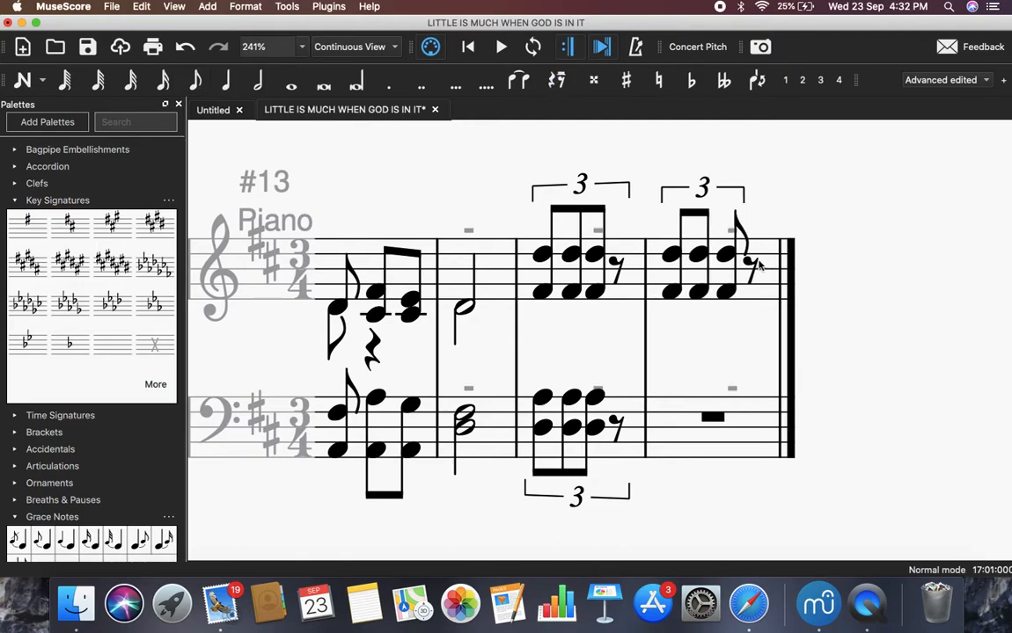
left_click(751, 265)
key("super+BackSpace")
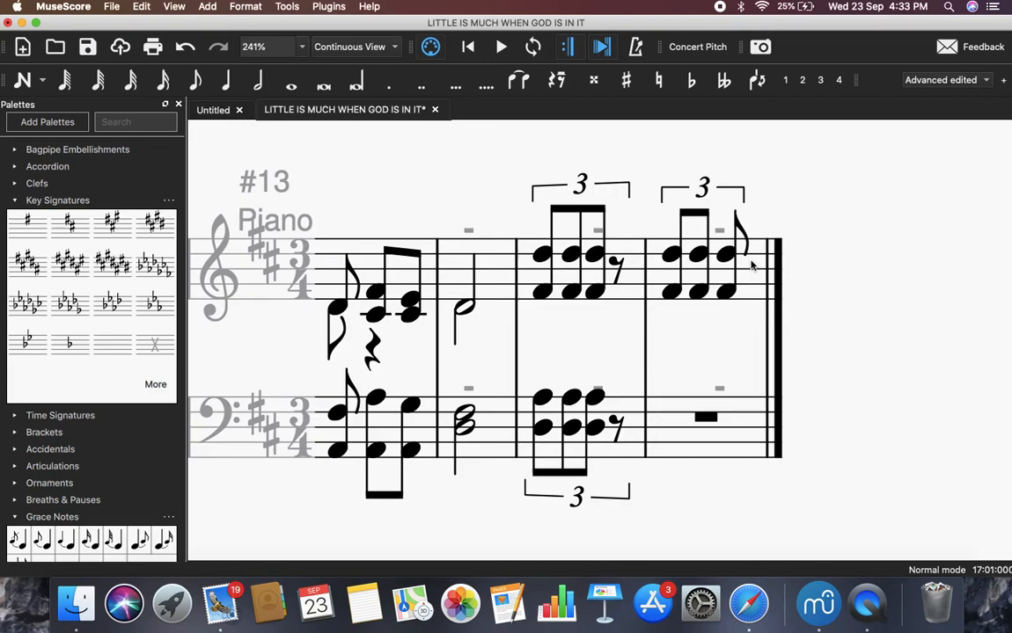